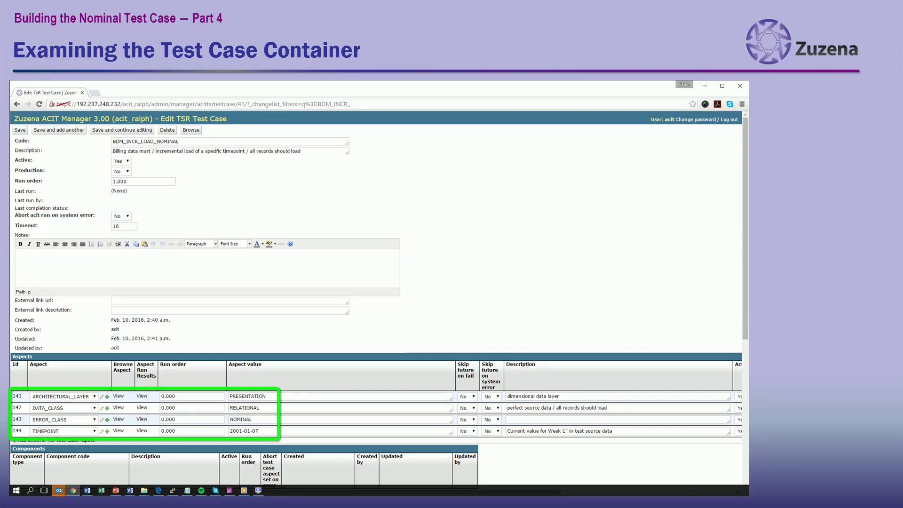
Examine the test case's components and the CLEAR_F_WEEKLY_BILLING script's command, completion command and expected result.
scroll(379, 304, "down", 3)
scroll(378, 303, "down", 4)
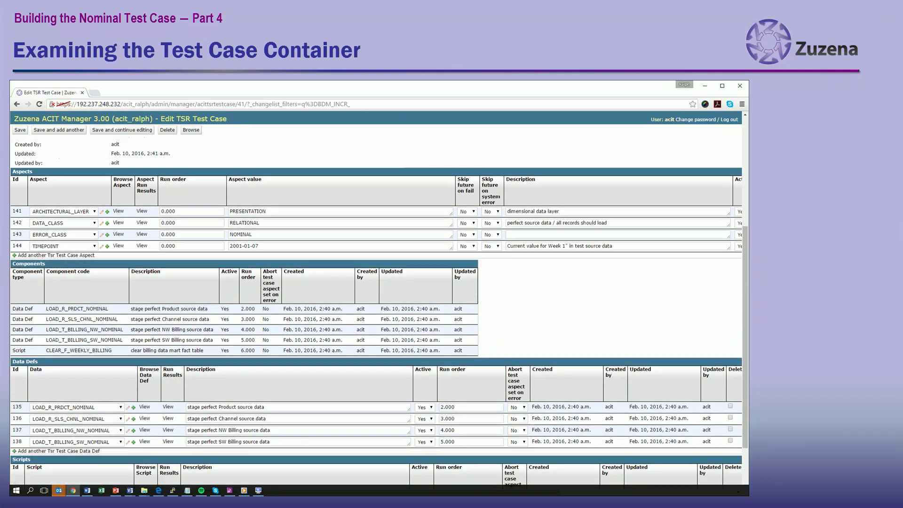
scroll(379, 303, "down", 2)
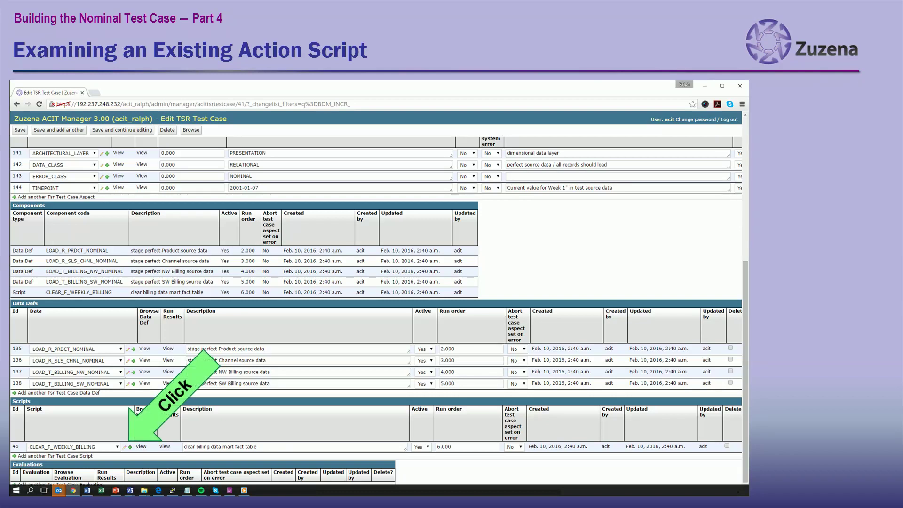
left_click(141, 446)
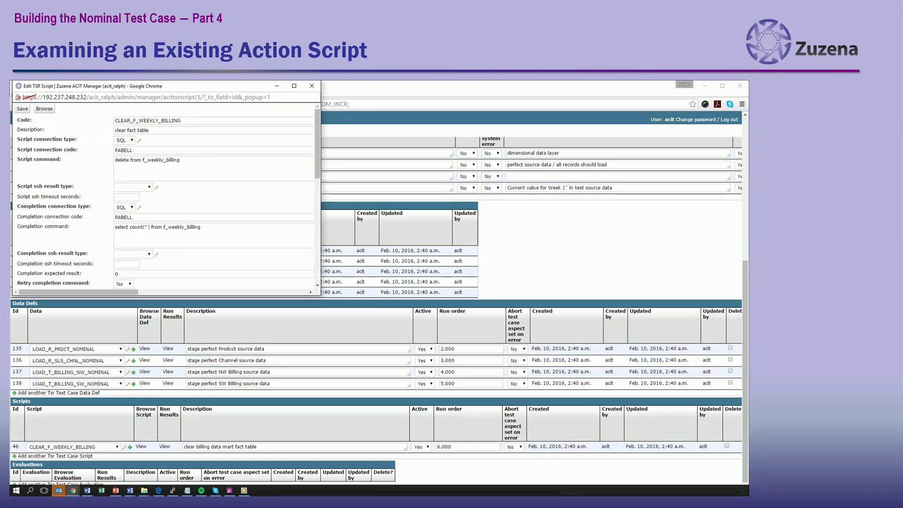
left_click_drag(181, 161, 114, 160)
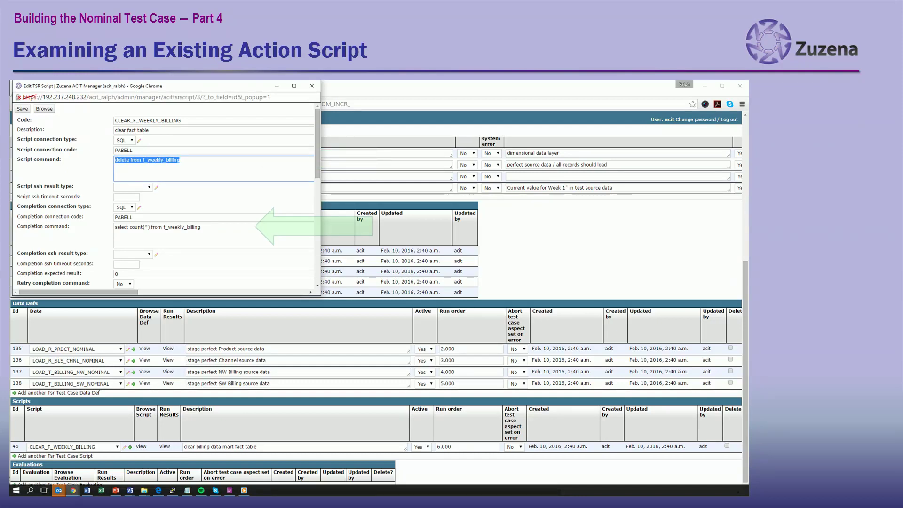
left_click_drag(201, 227, 115, 228)
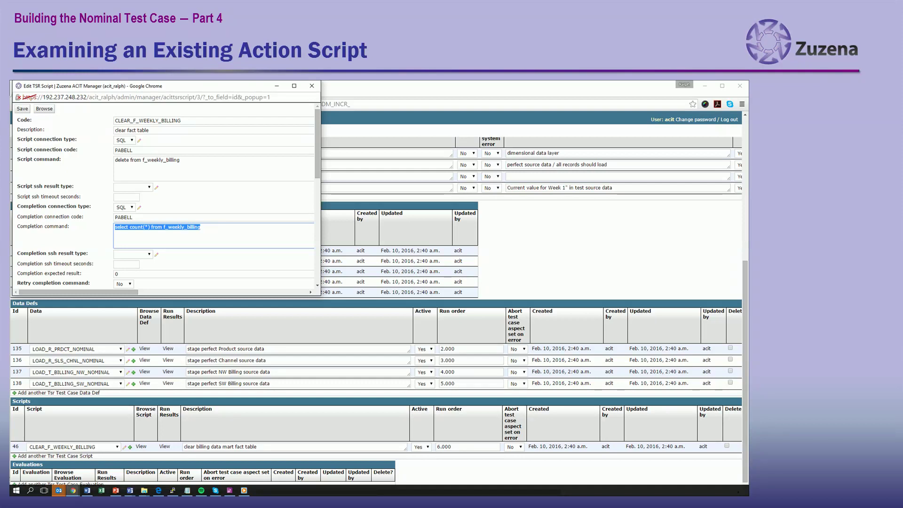
double_click(117, 273)
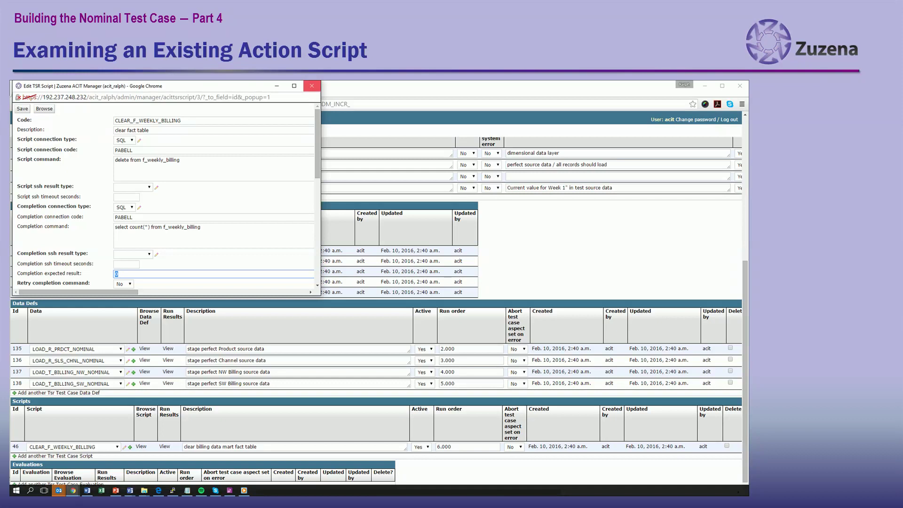
left_click(311, 85)
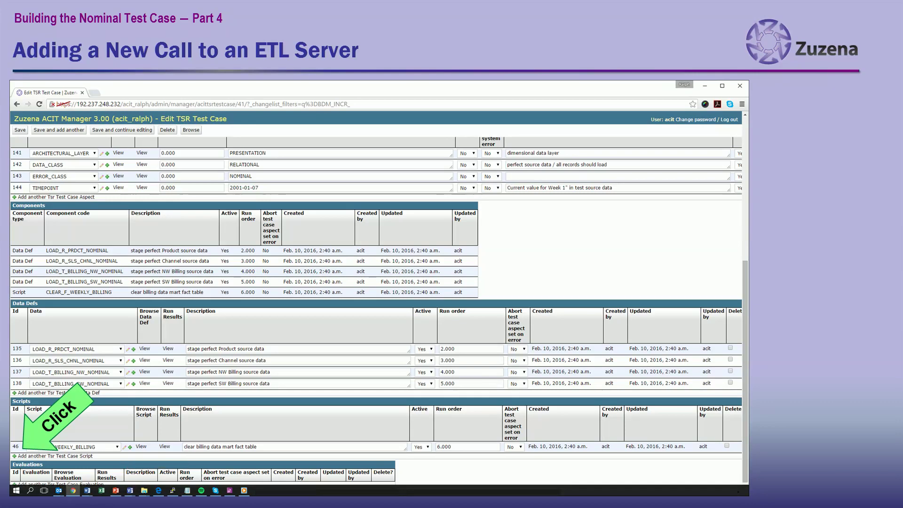
Add another script row to the test case and select RUN_ETL_TIMEPOINT as its script.
left_click(52, 456)
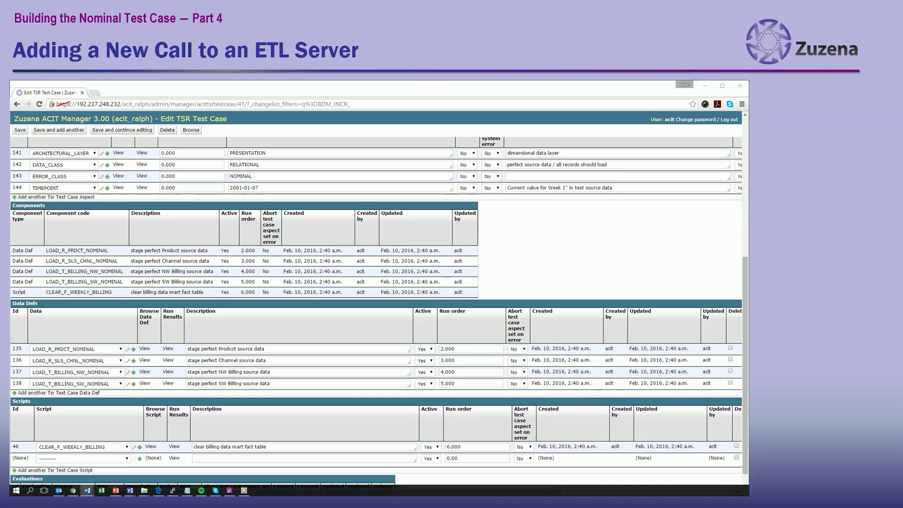
left_click(127, 458)
key("Down")
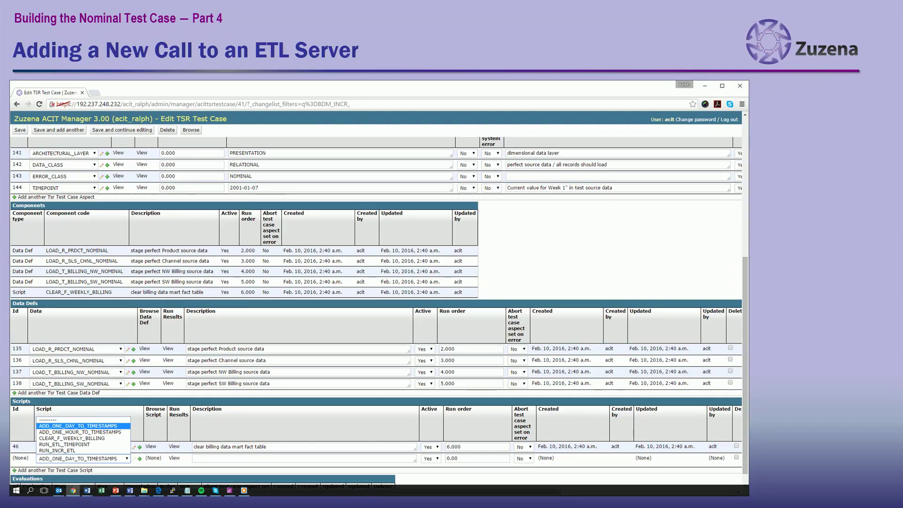
key("Down")
key("Down")
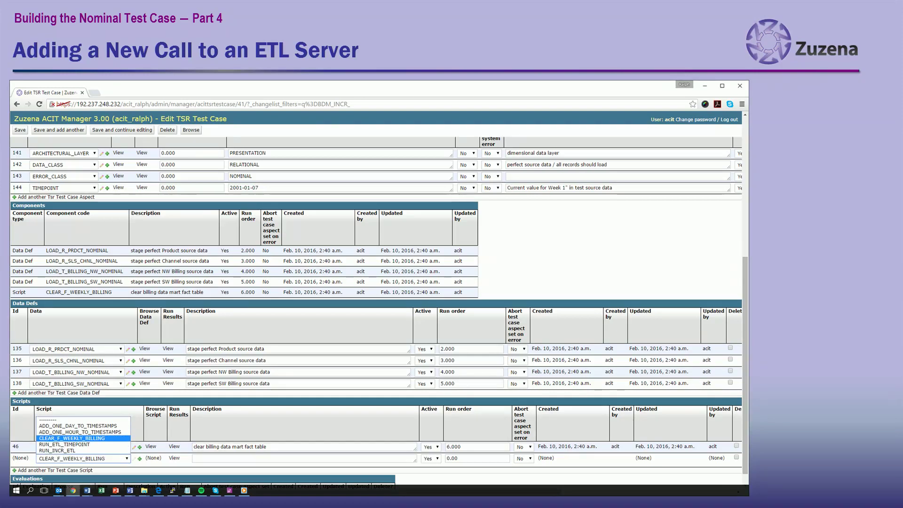
key("Down")
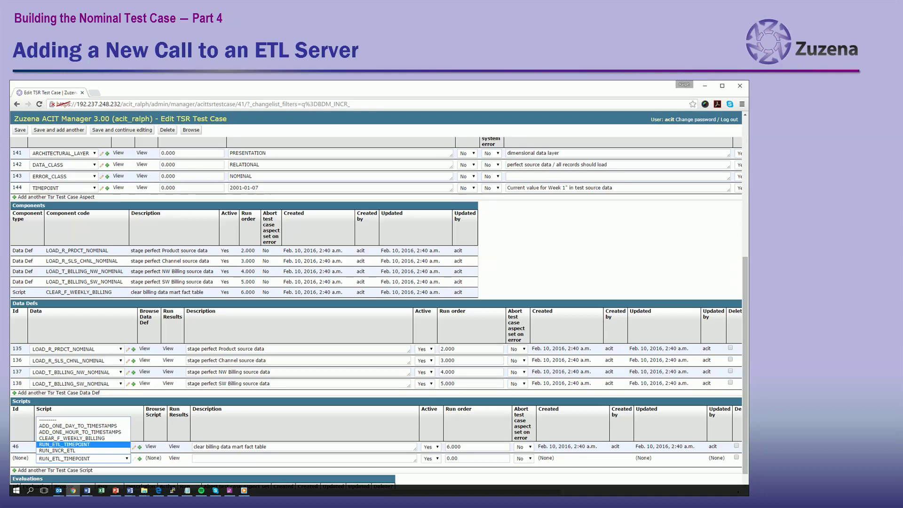
key("Return")
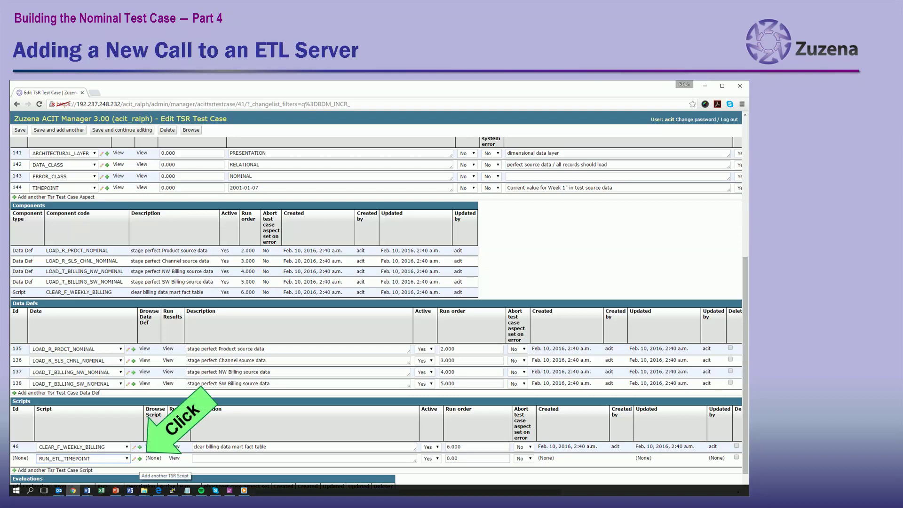
Start a new script definition with code PMCMD_BDM_WEEKLY_BILLING and description "Call daily integration transforms for billing data mart".
left_click(139, 458)
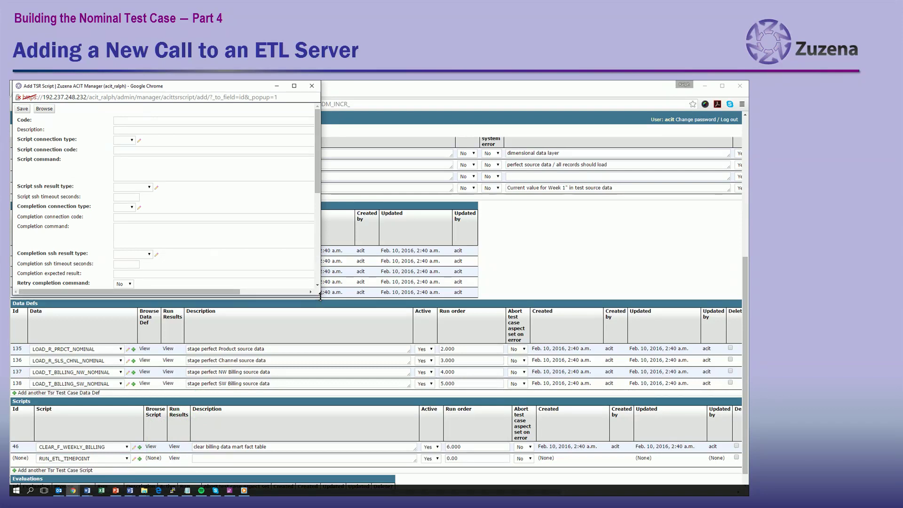
left_click_drag(321, 295, 402, 339)
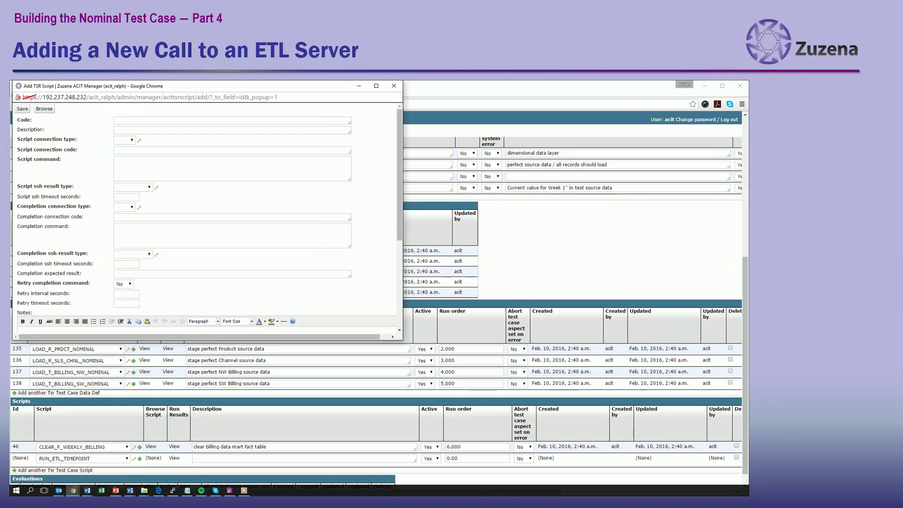
type("PMCMD_BDM_WEEKLY_BILLING")
key("Tab")
type("Call daily integration transforms for billing data mart")
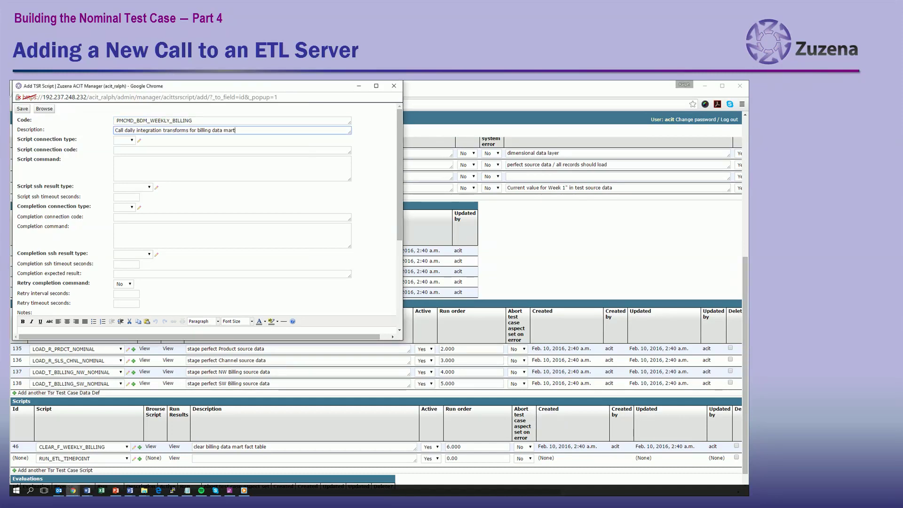
Set the new script's connection type to SSH and its connection code to EDW_ETL_SVC_6001.
key("Tab")
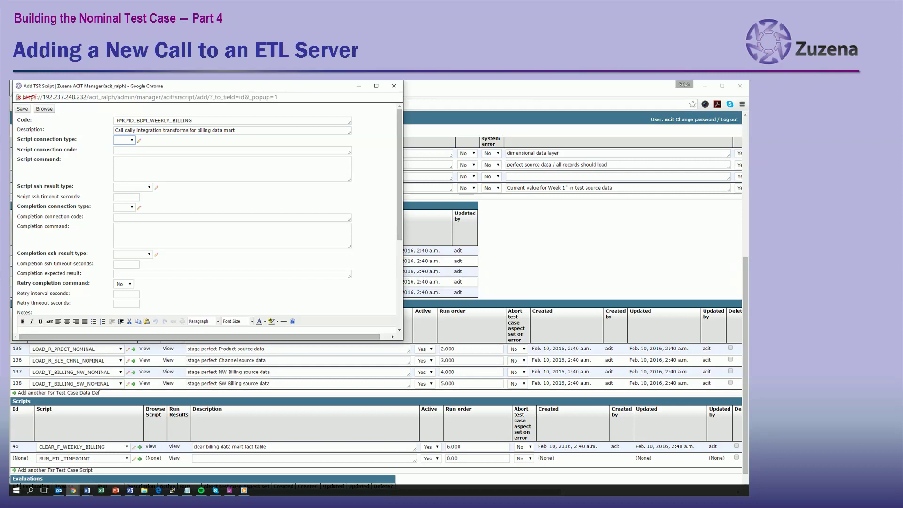
key("alt+Down")
key("Down")
key("Down")
key("Return")
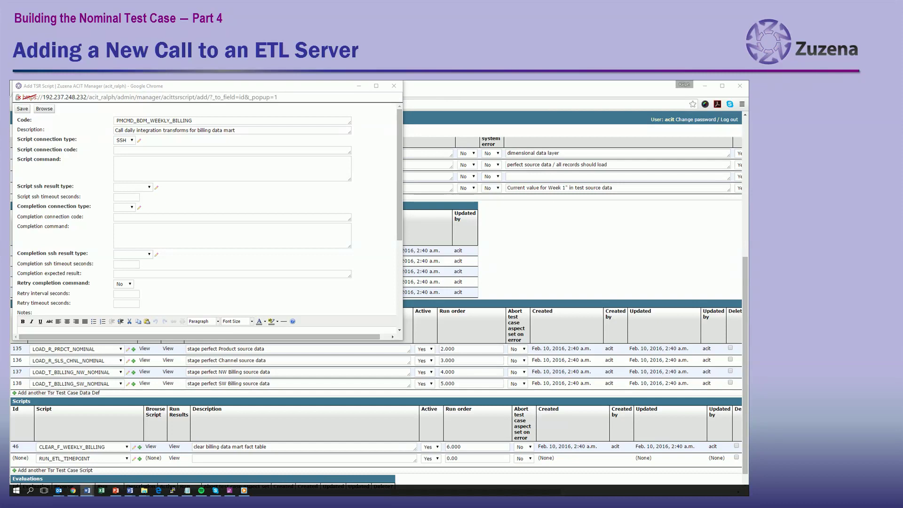
key("Tab")
type("EDW_ETL_SVC_6001")
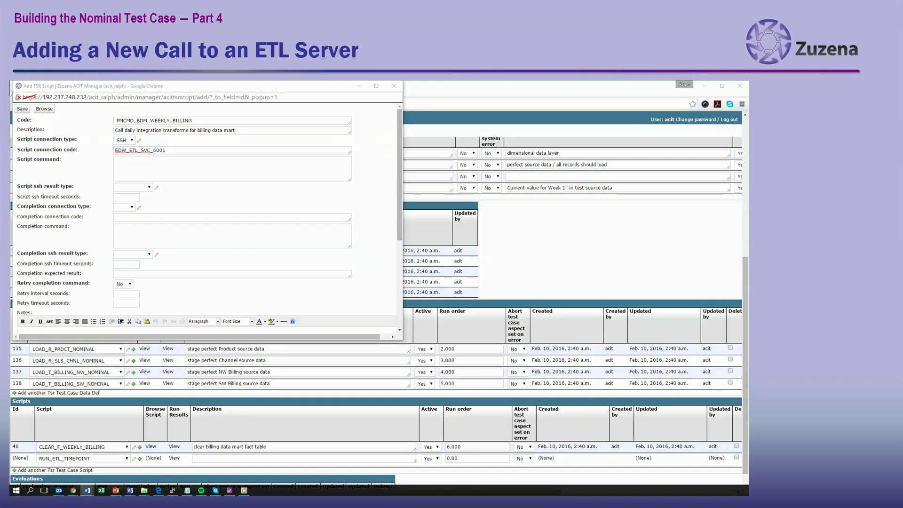
Set the script command to /edw/pmcmd.sh startworkflow uv=SVC_UID_VAR pv=SVC_PWD_VAR s=BDM_DAILY_INTGRTN:6001 f=BDM_MAIN w=f_weekly_billing paramfile='bdm_weekly_billing.parm', with SSH result type EXIT_CODE.
key("Tab")
type("/edw/pmcmd.sh startworkflow uv=SVC_UID_VAR pv=SVC_PWD_VAR s=BDM_DAILY_INTGRTN:6001 f=BDM_MAIN w=f_weekly_billing paramfile='bdm_weekly_billing.parm'")
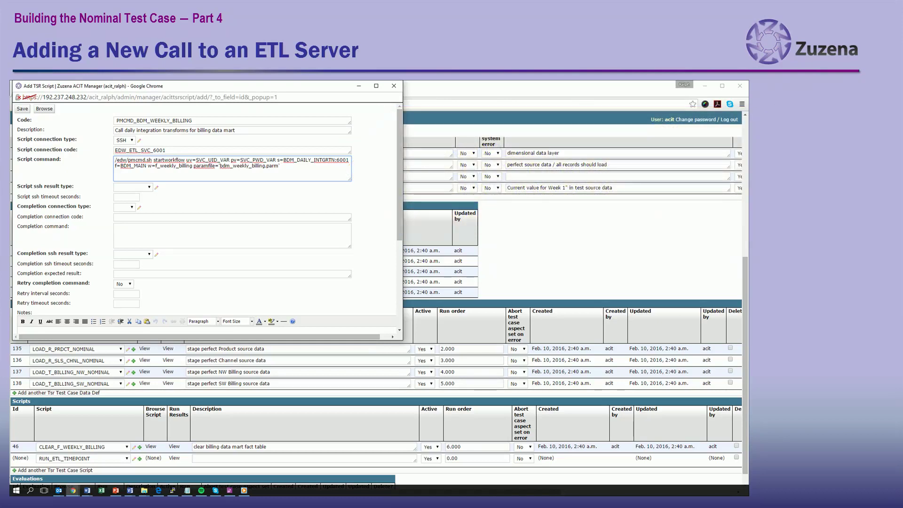
left_click(134, 187)
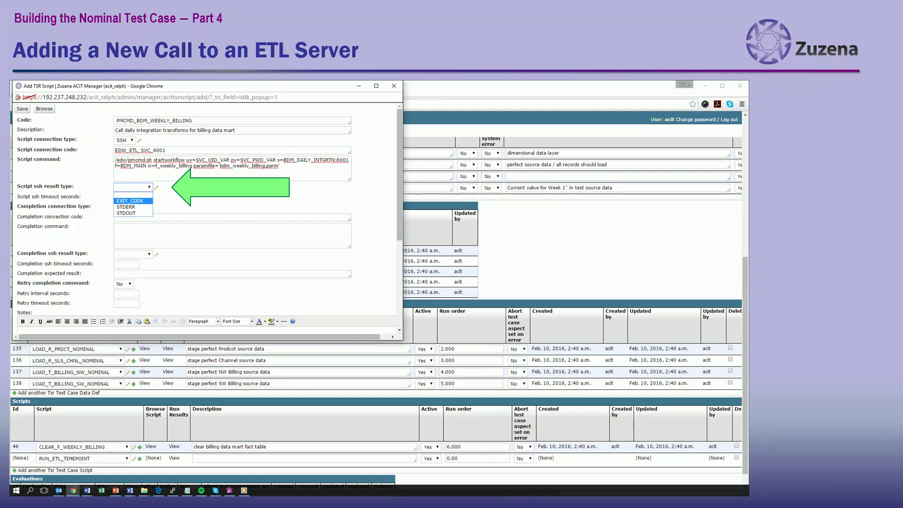
left_click(130, 201)
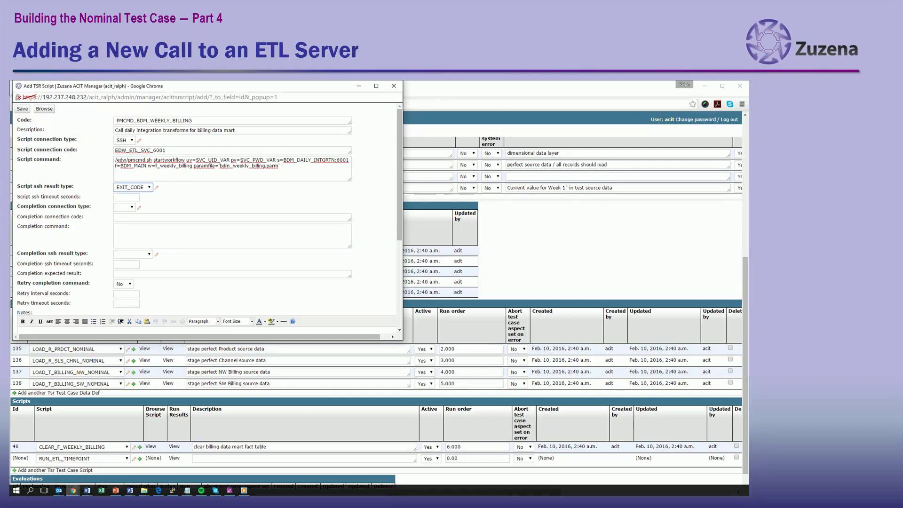
Set the completion expected result to 0, leave the timeout and other completion fields empty, and save the new script.
left_click(141, 273)
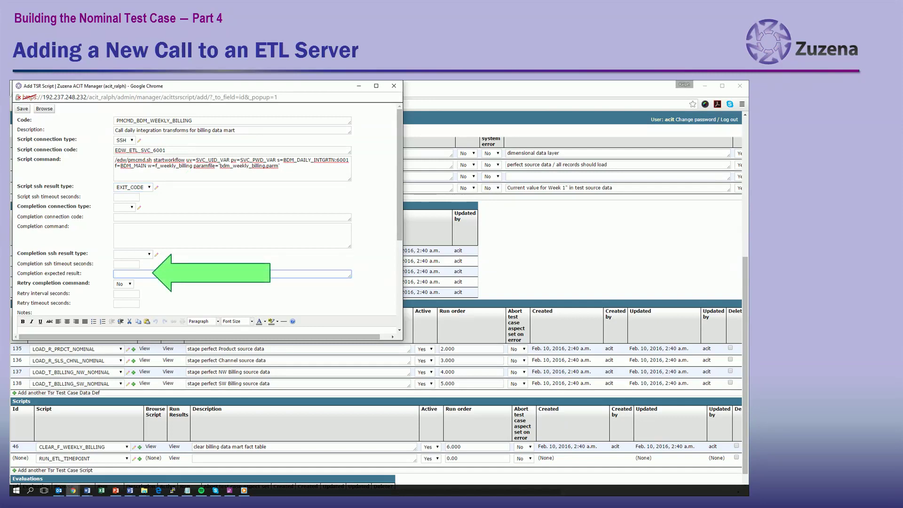
type("0")
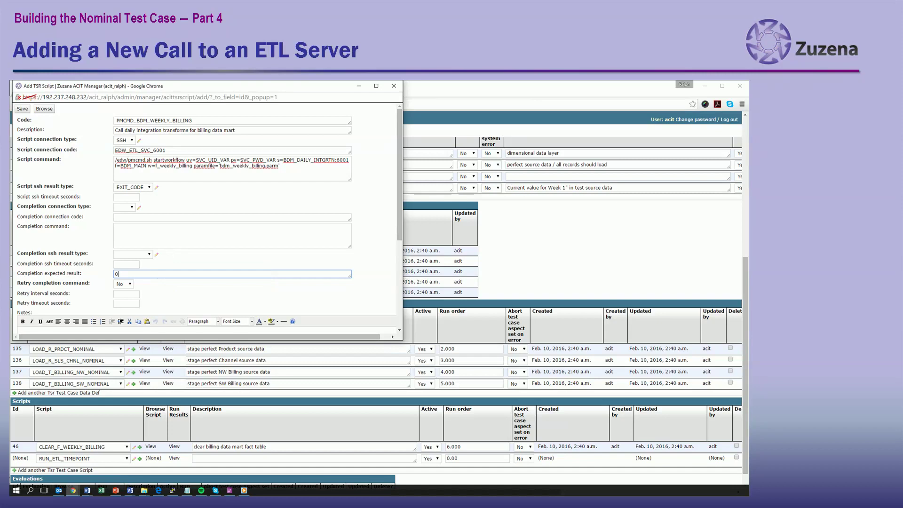
left_click(126, 197)
left_click(137, 218)
left_click(141, 235)
left_click(127, 264)
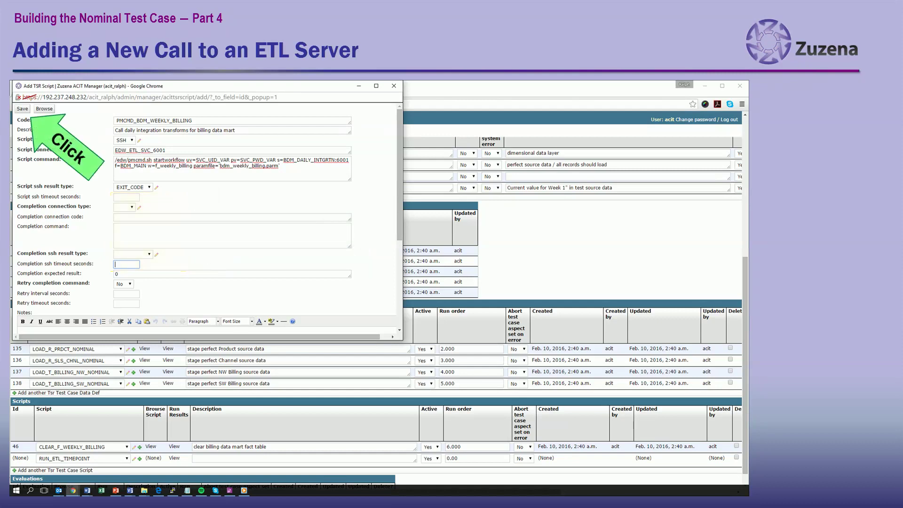
left_click(22, 109)
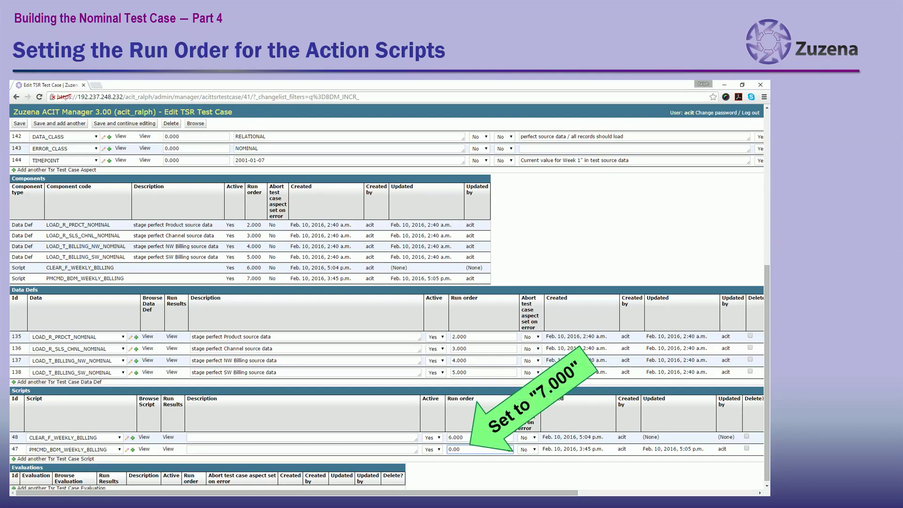
Set the run order of the PMCMD_BDM_WEEKLY_BILLING script to 7.000 and save the test case.
key("BackSpace")
key("BackSpace")
key("BackSpace")
key("BackSpace")
type("7.000")
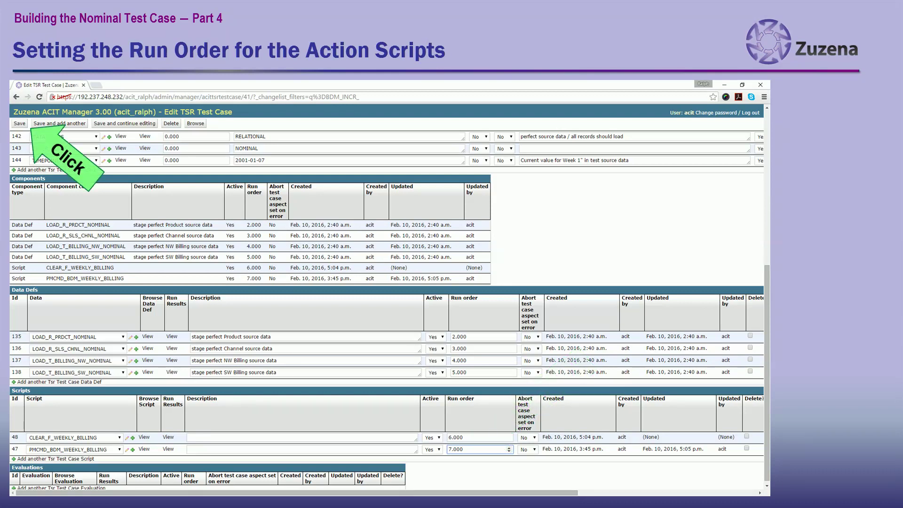
left_click(20, 123)
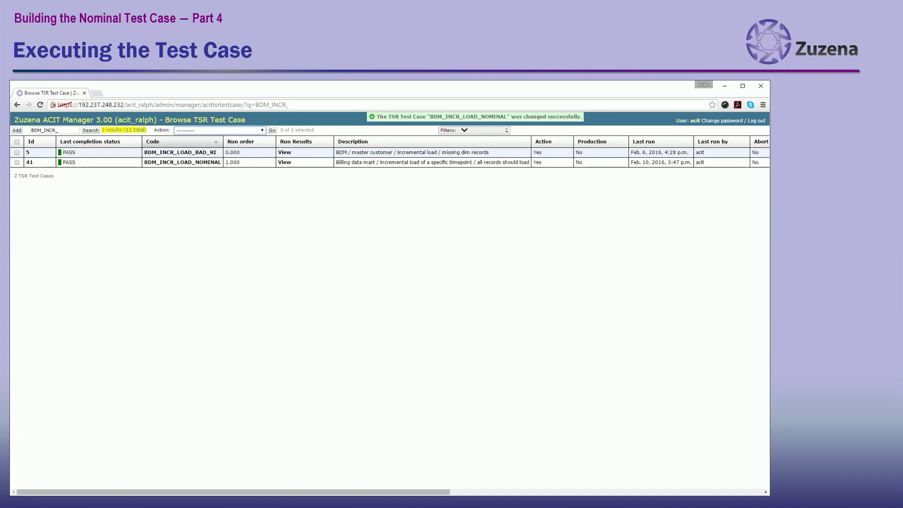
Execute the BDM_INCR_LOAD_NOMINAL test case with the Run immediate action.
left_click(17, 163)
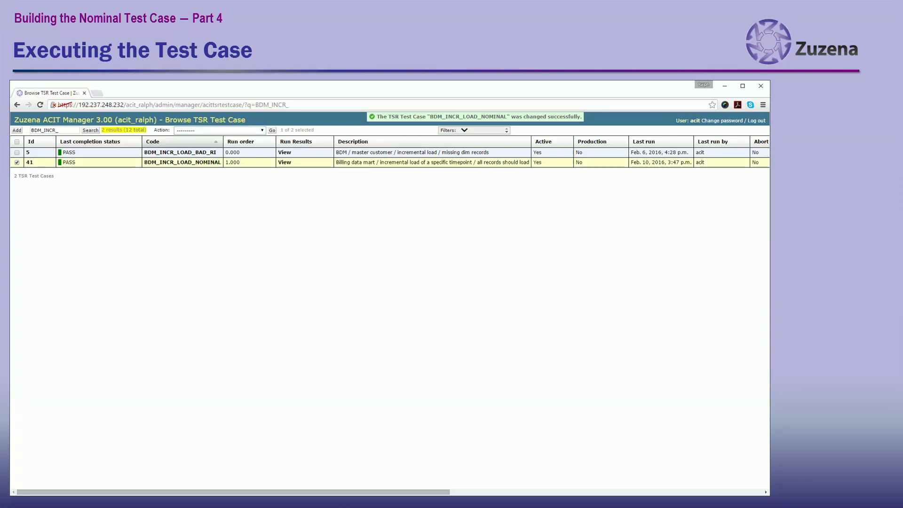
left_click(261, 130)
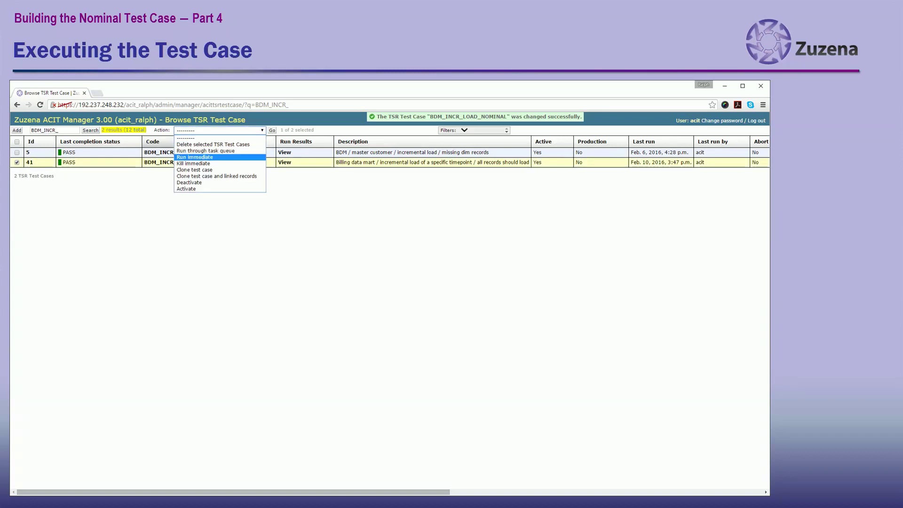
left_click(195, 157)
left_click(273, 130)
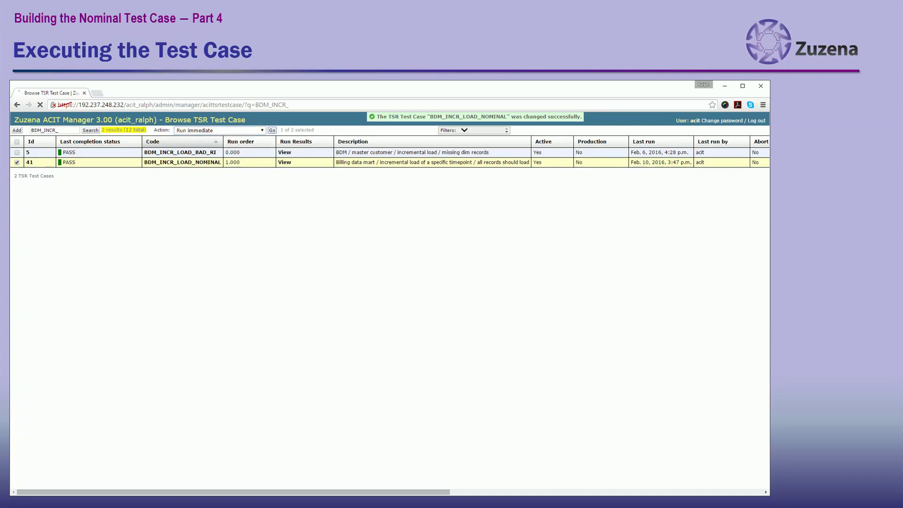